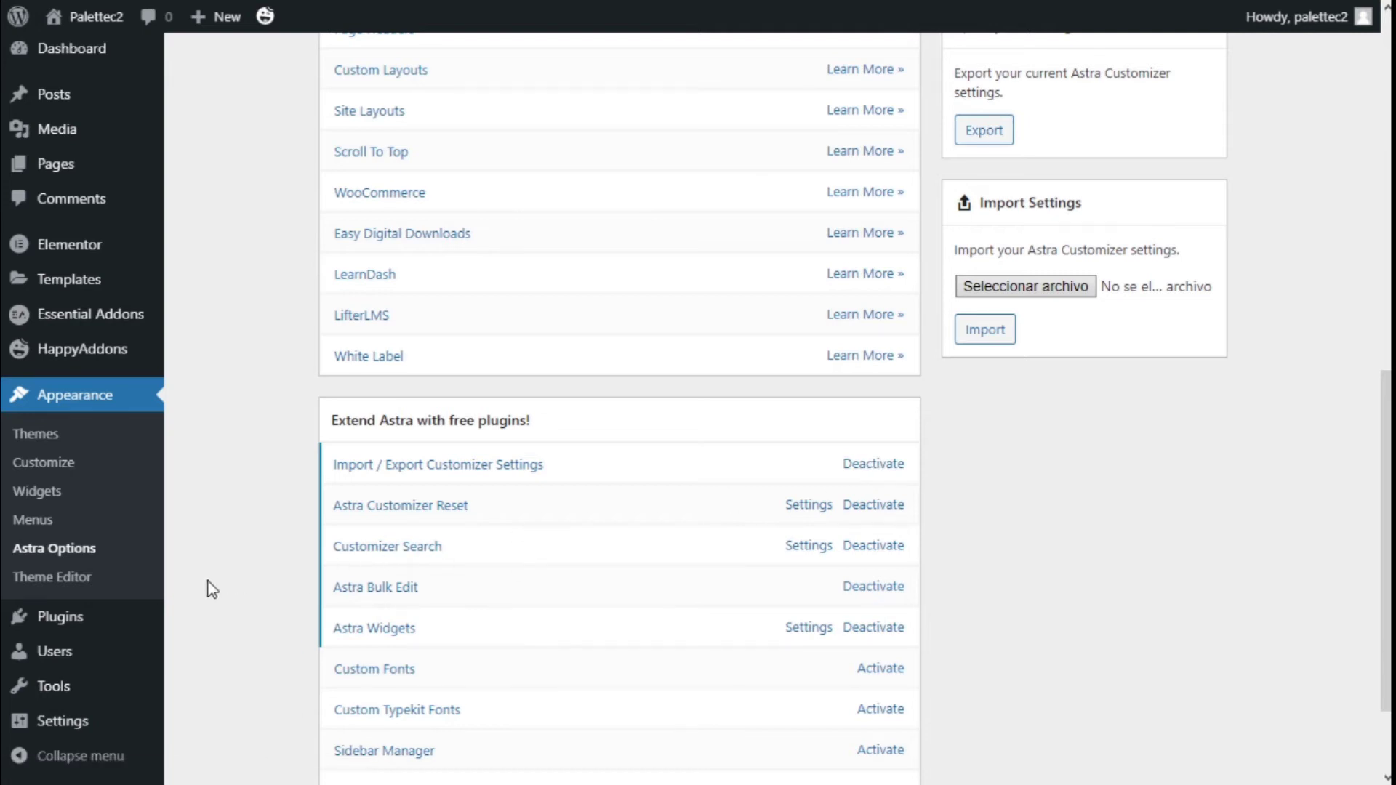
scroll(544, 616, up, 3)
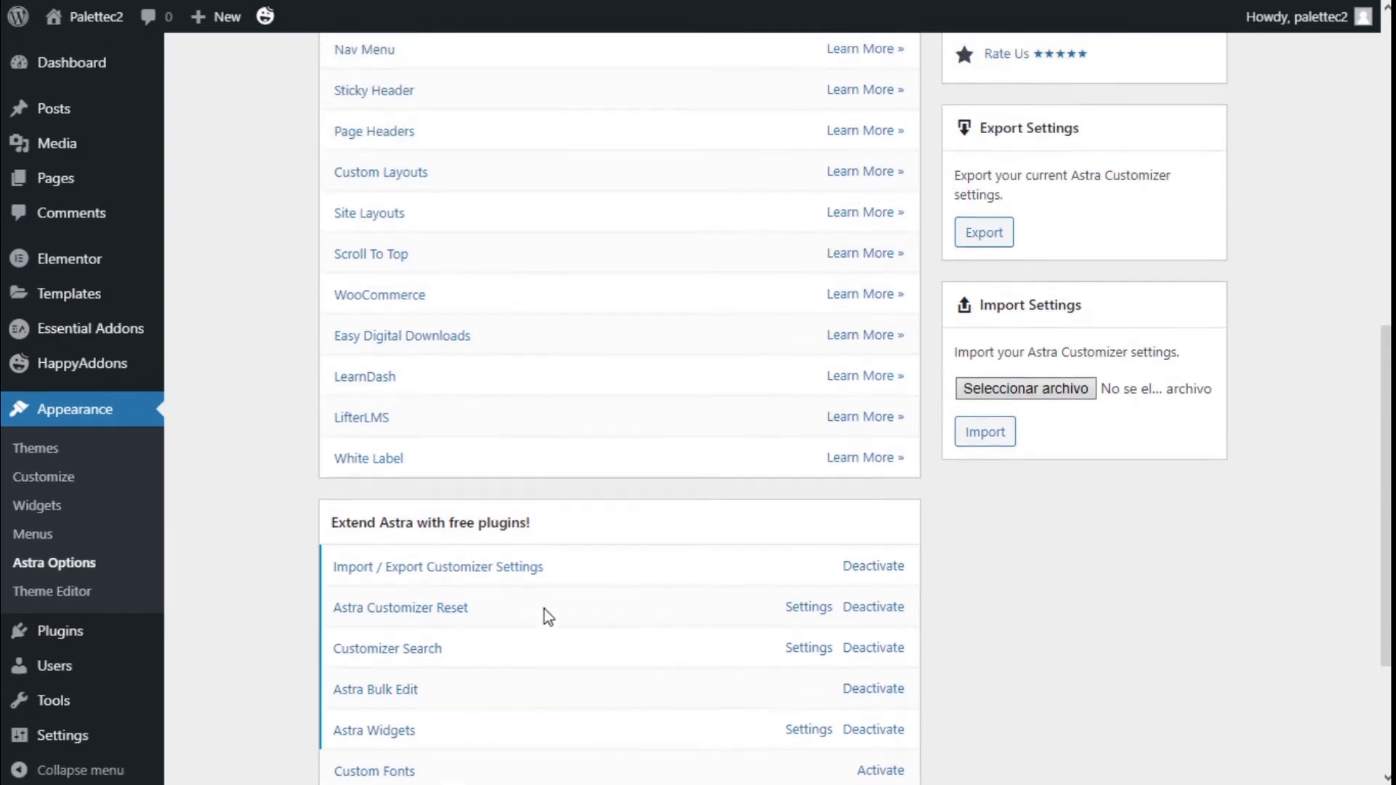
scroll(634, 549, down, 1)
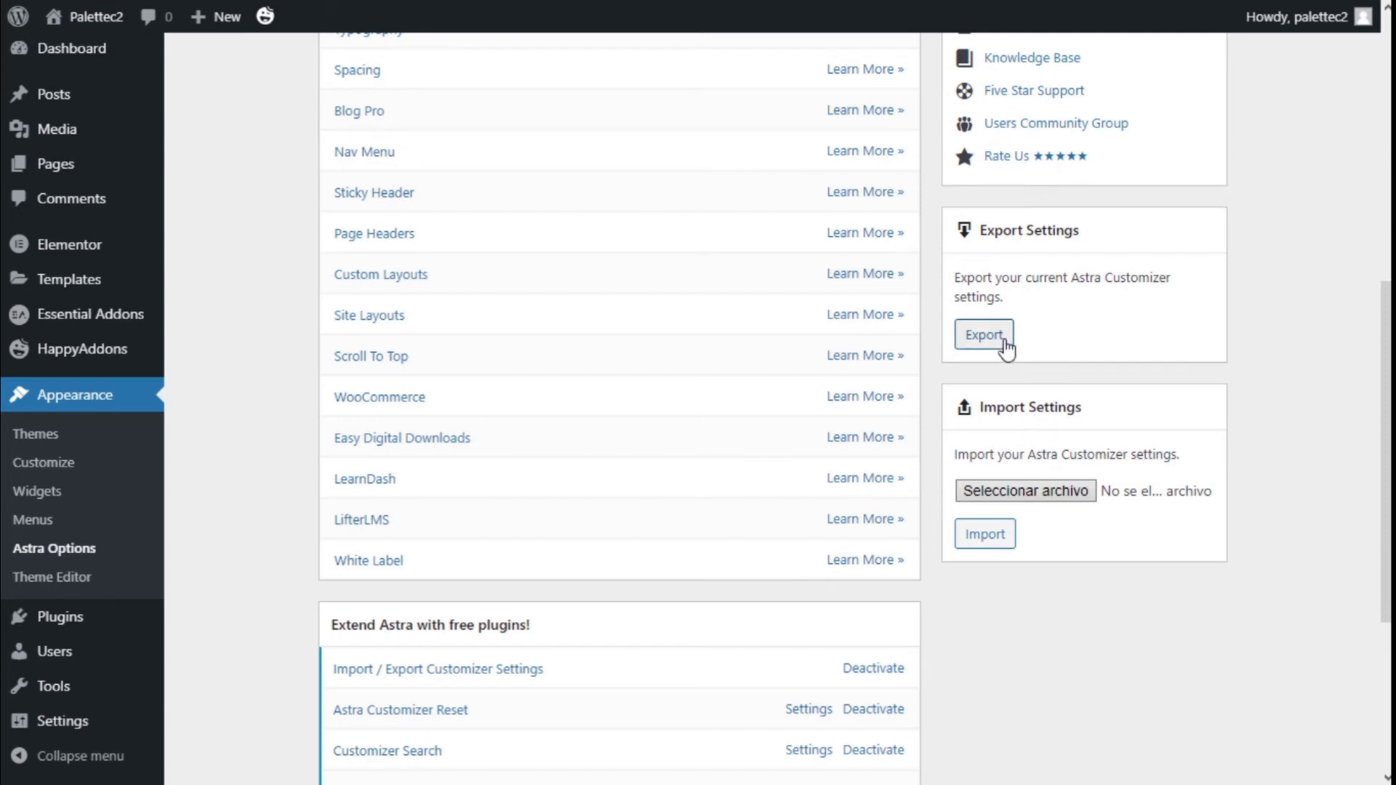
scroll(1005, 348, down, 1)
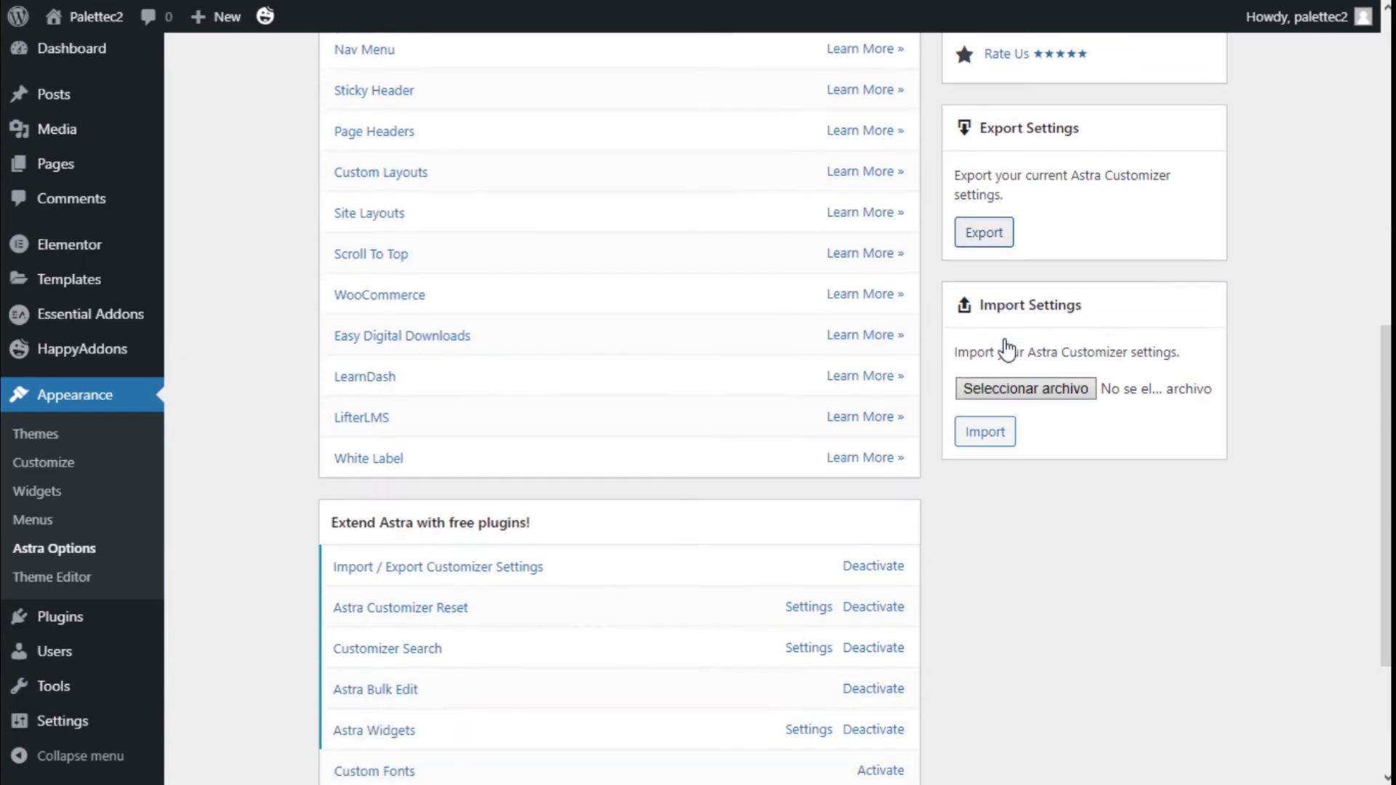